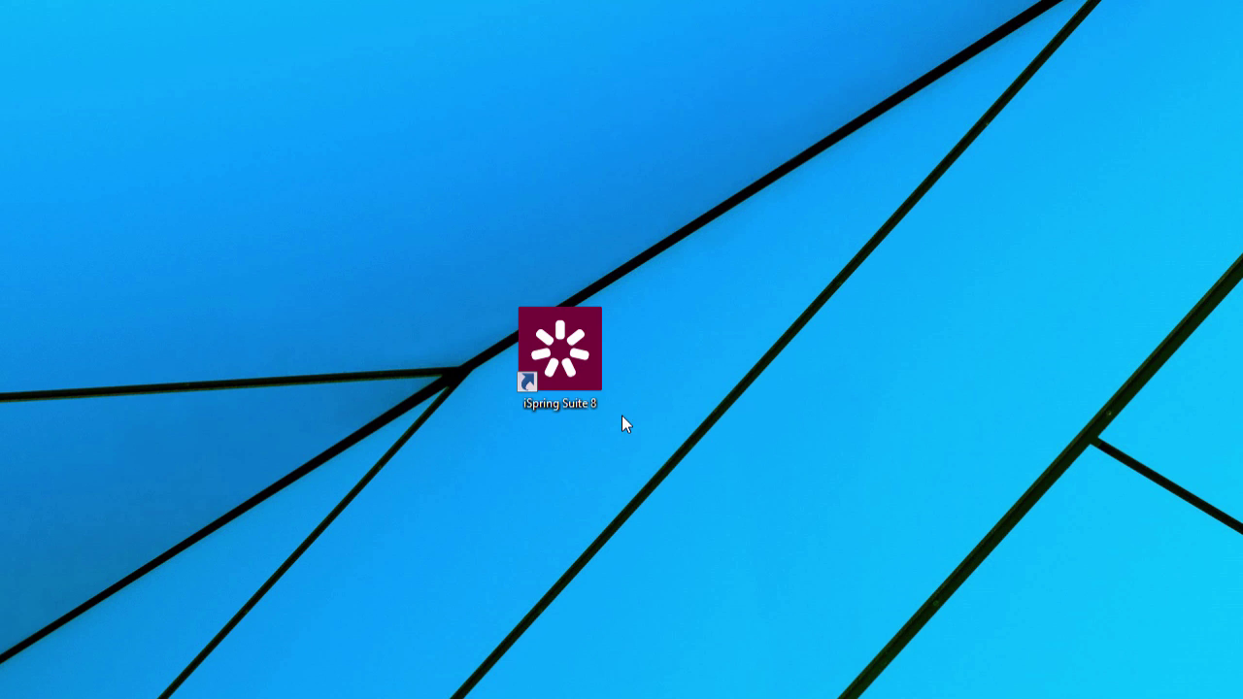
Launch iSpring Suite 8 and look through the quiz, interaction, simulation and screencast start options, ending back at the courses
{"action": "double_click", "coordinate": [560, 352]}
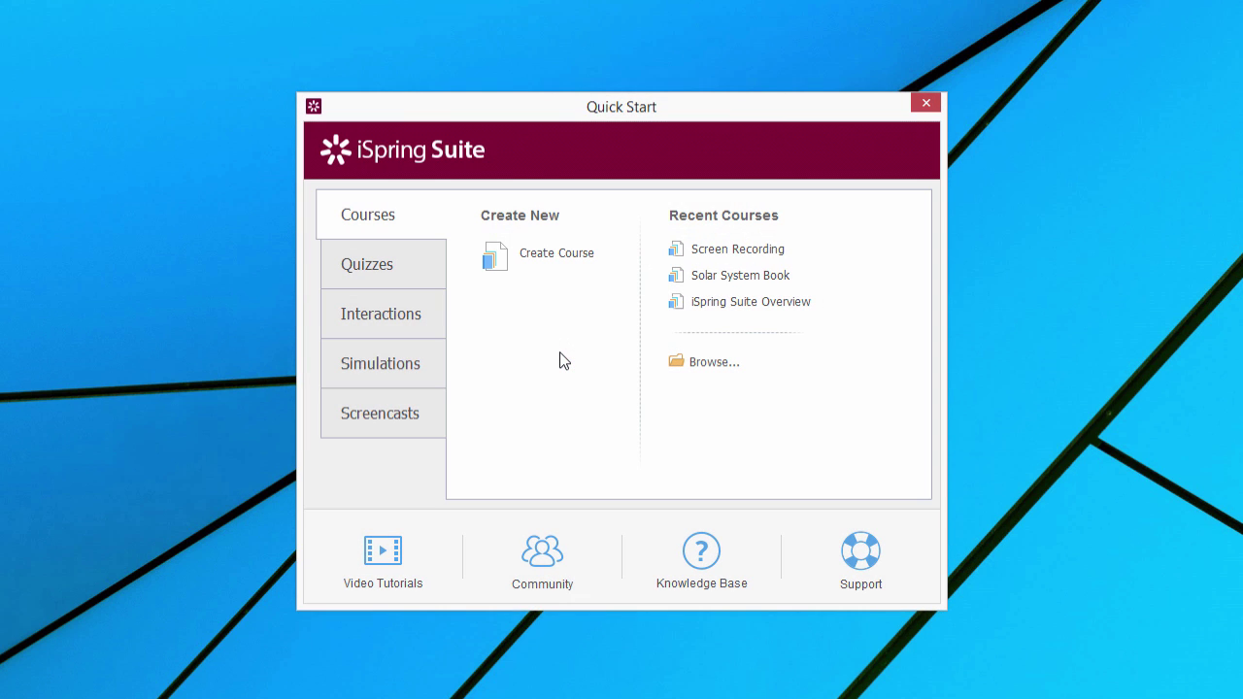
{"action": "left_click", "coordinate": [411, 269]}
{"action": "left_click", "coordinate": [428, 321]}
{"action": "left_click", "coordinate": [433, 370]}
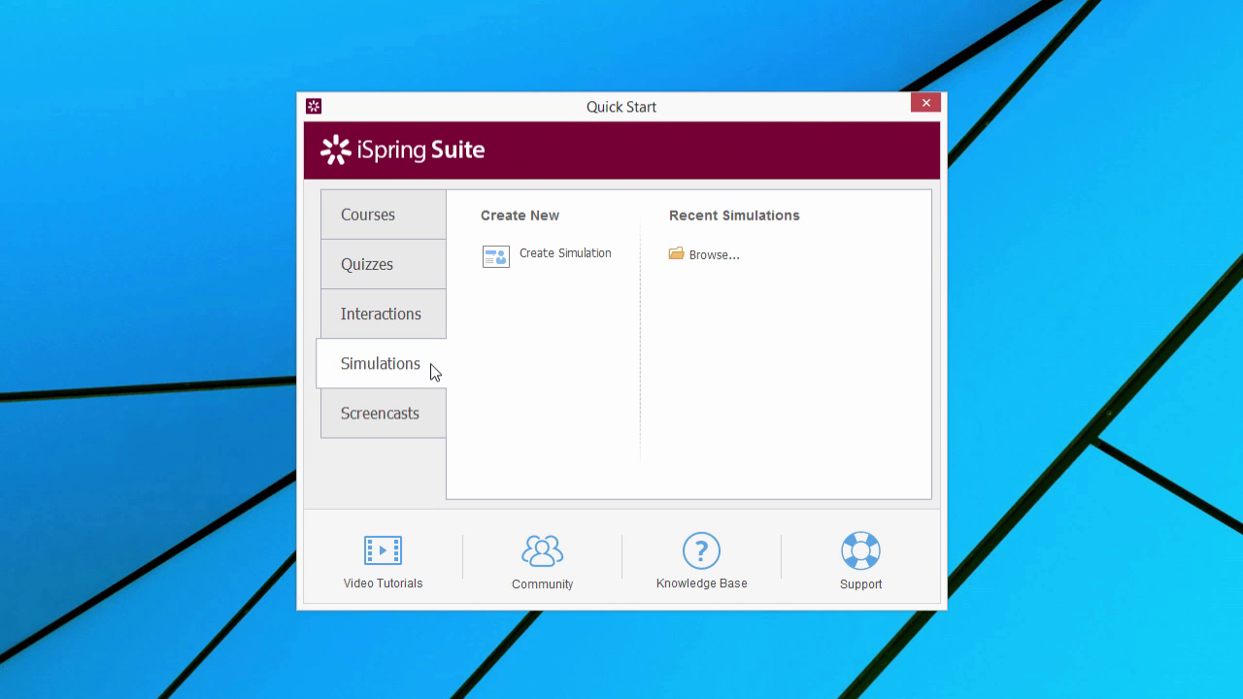
{"action": "left_click", "coordinate": [432, 416]}
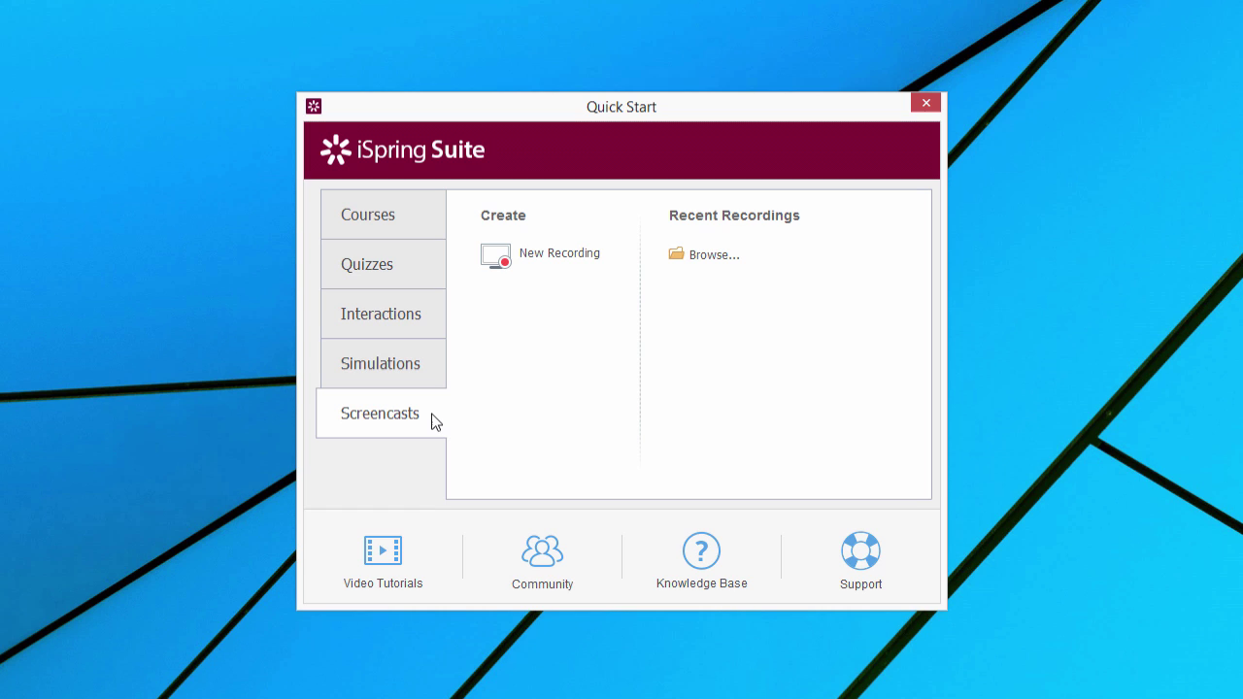
{"action": "left_click", "coordinate": [428, 218]}
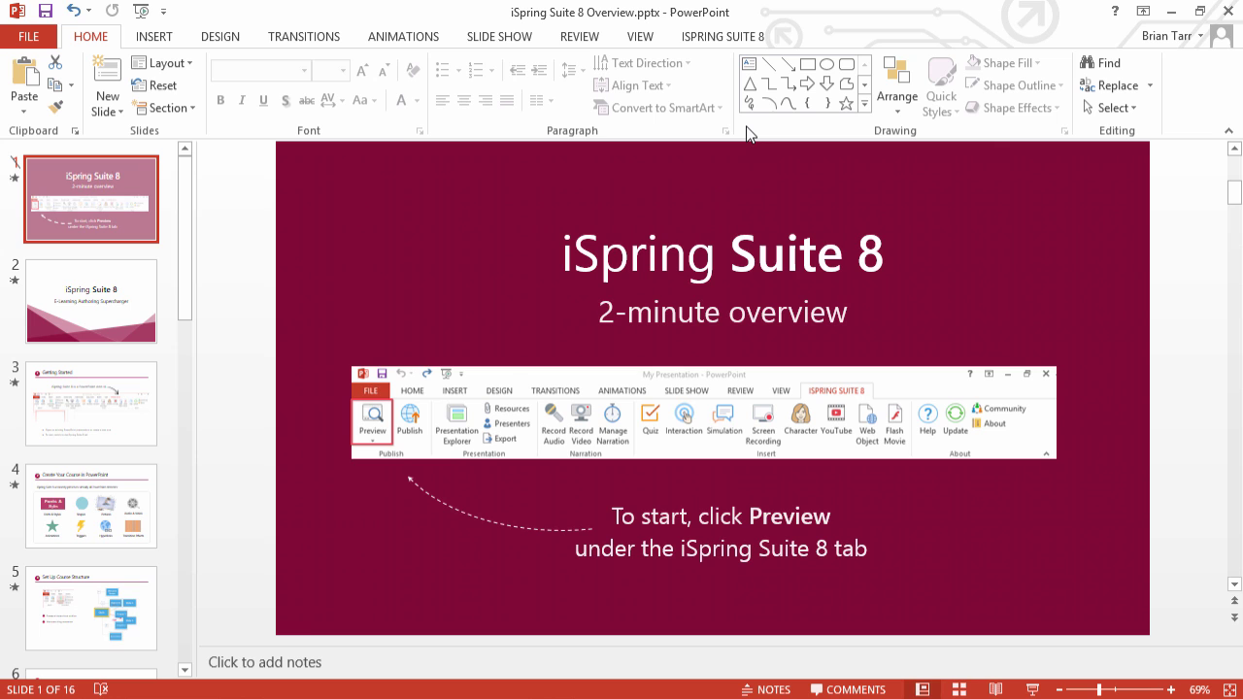
Show the iSpring Suite 8 tools for the PowerPoint overview presentation and open its quiz and interaction editors
{"action": "left_click", "coordinate": [723, 42]}
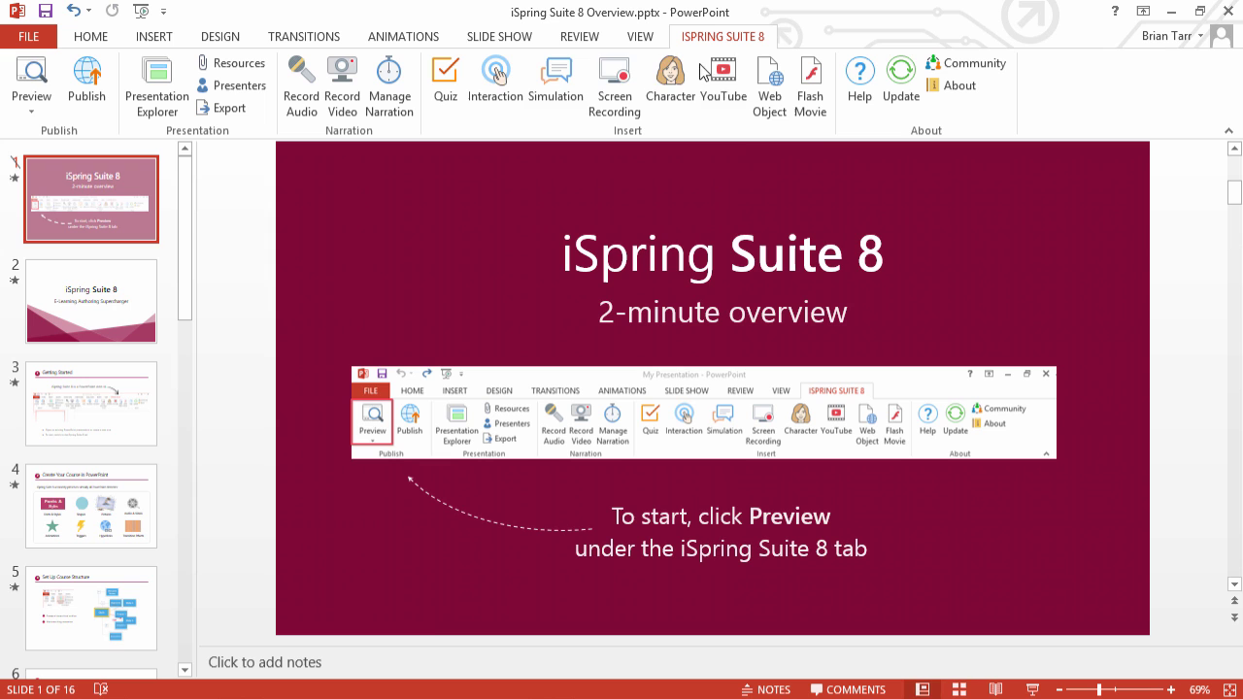
{"action": "left_click", "coordinate": [450, 80]}
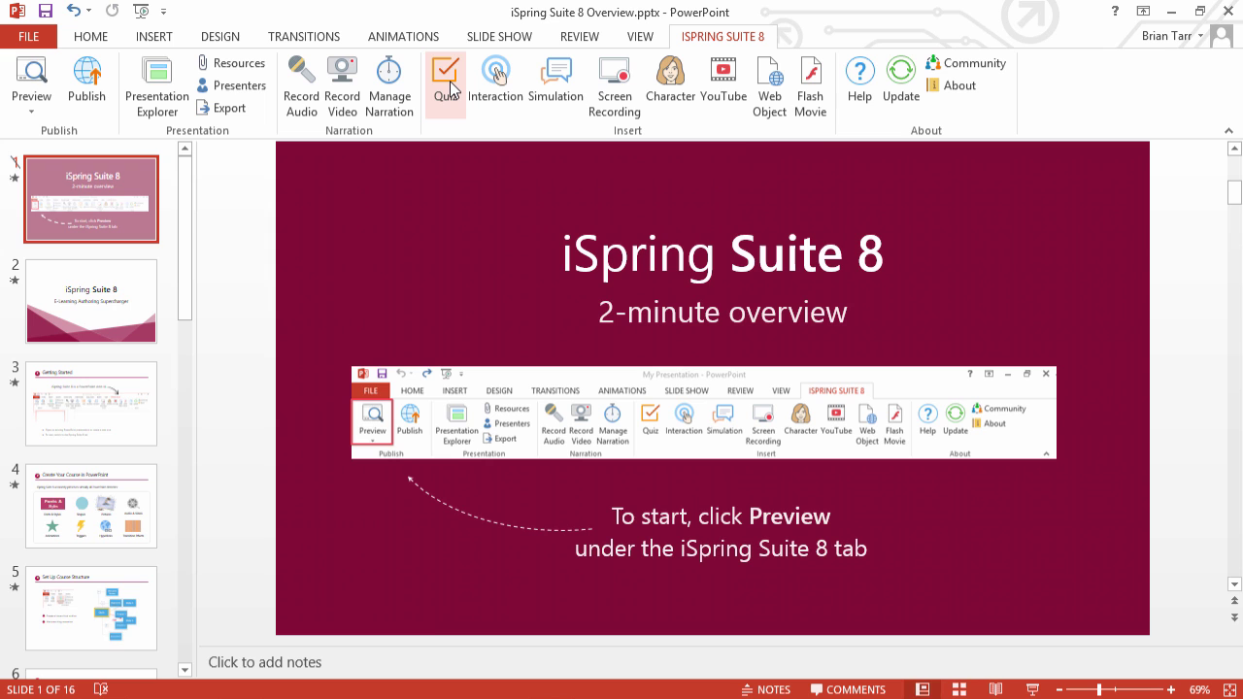
{"action": "left_click", "coordinate": [496, 84]}
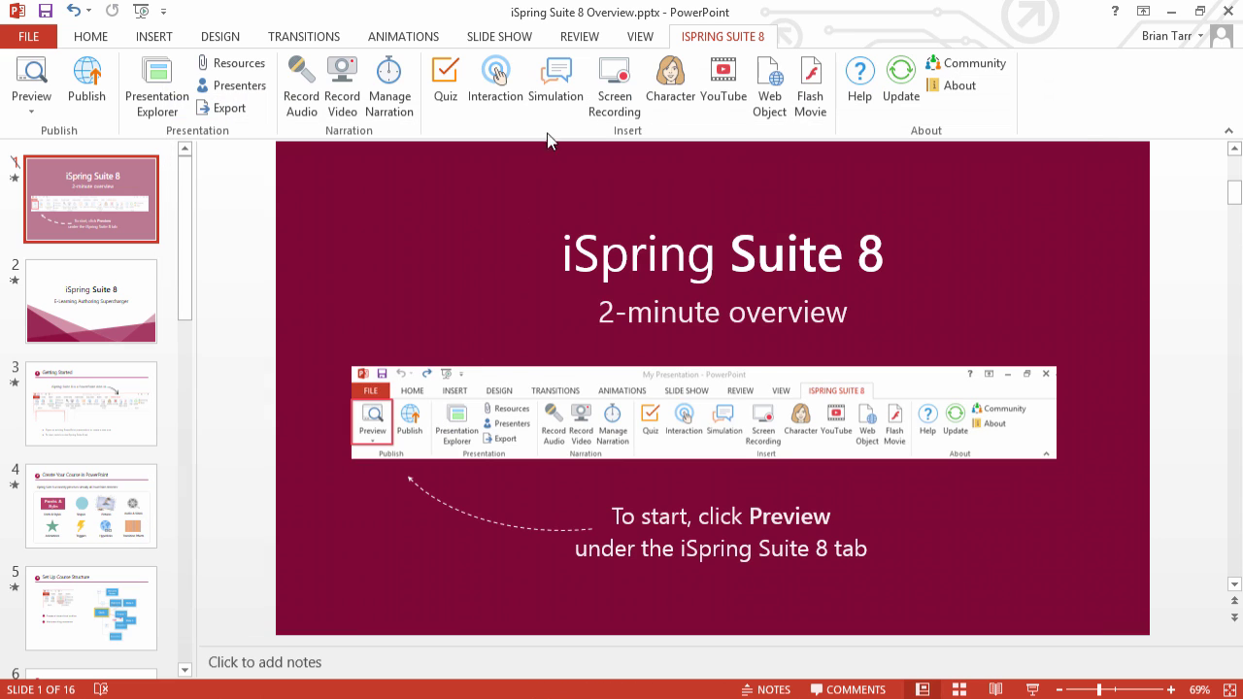
Open the recent Astronomy simulation in iSpring TalkMaster and view the image options of scene #3
{"action": "left_click", "coordinate": [556, 99]}
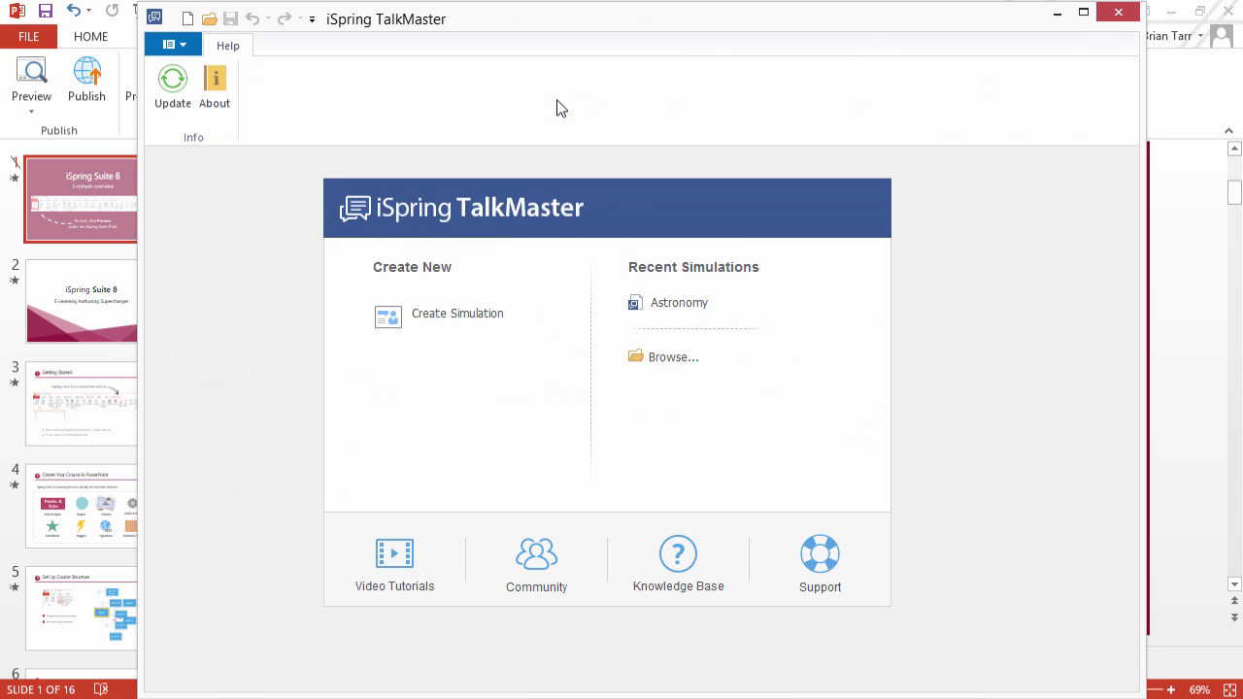
{"action": "left_click", "coordinate": [668, 303]}
{"action": "double_click", "coordinate": [918, 558]}
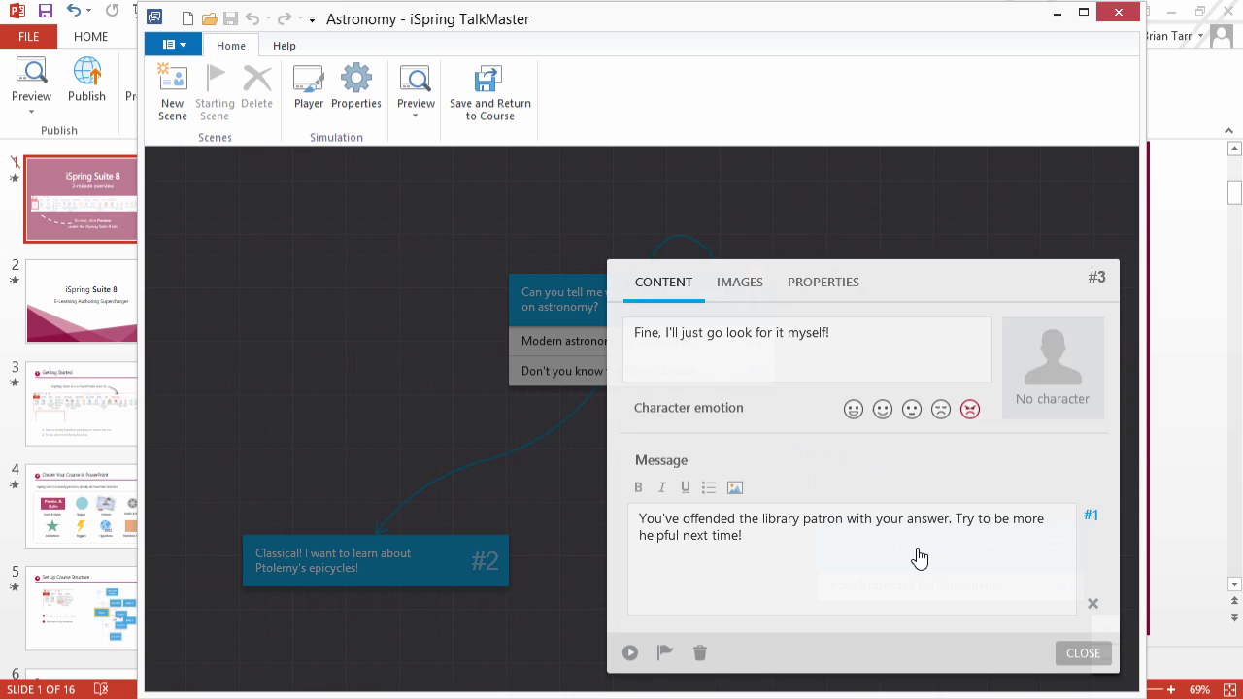
{"action": "left_click", "coordinate": [740, 281]}
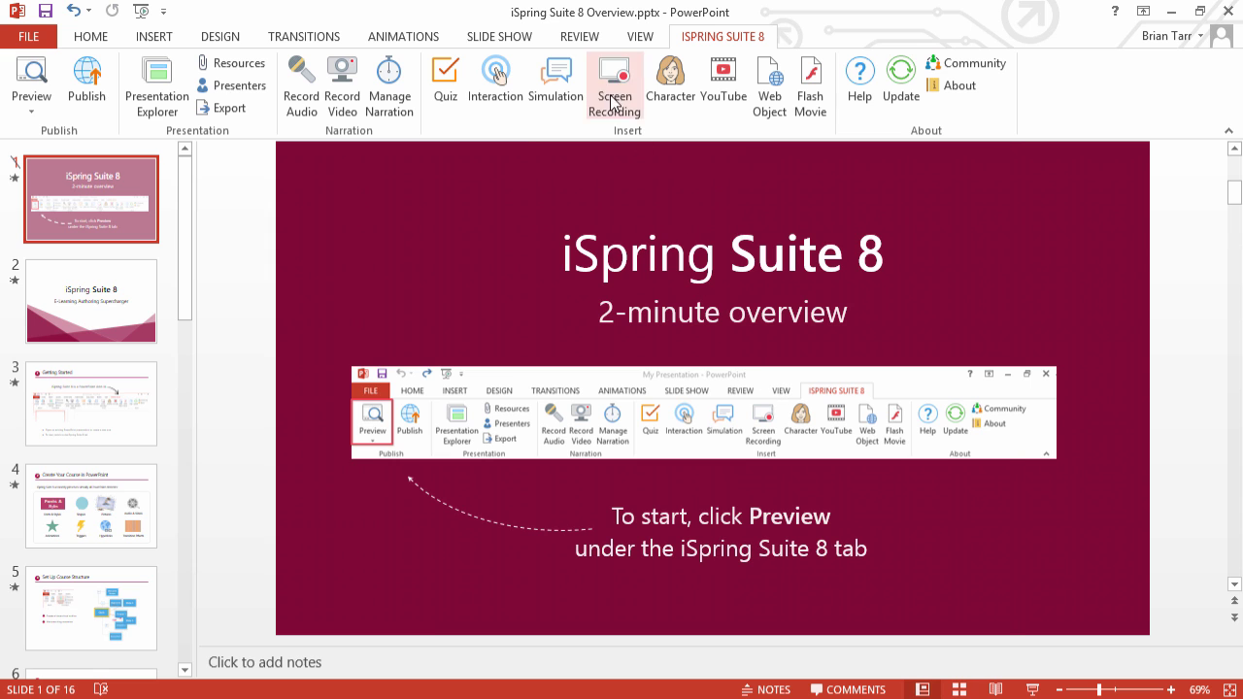
Start a new screen recording of the 864 x 540 area over the slide and finish it
{"action": "left_click", "coordinate": [612, 97]}
{"action": "left_click", "coordinate": [466, 294]}
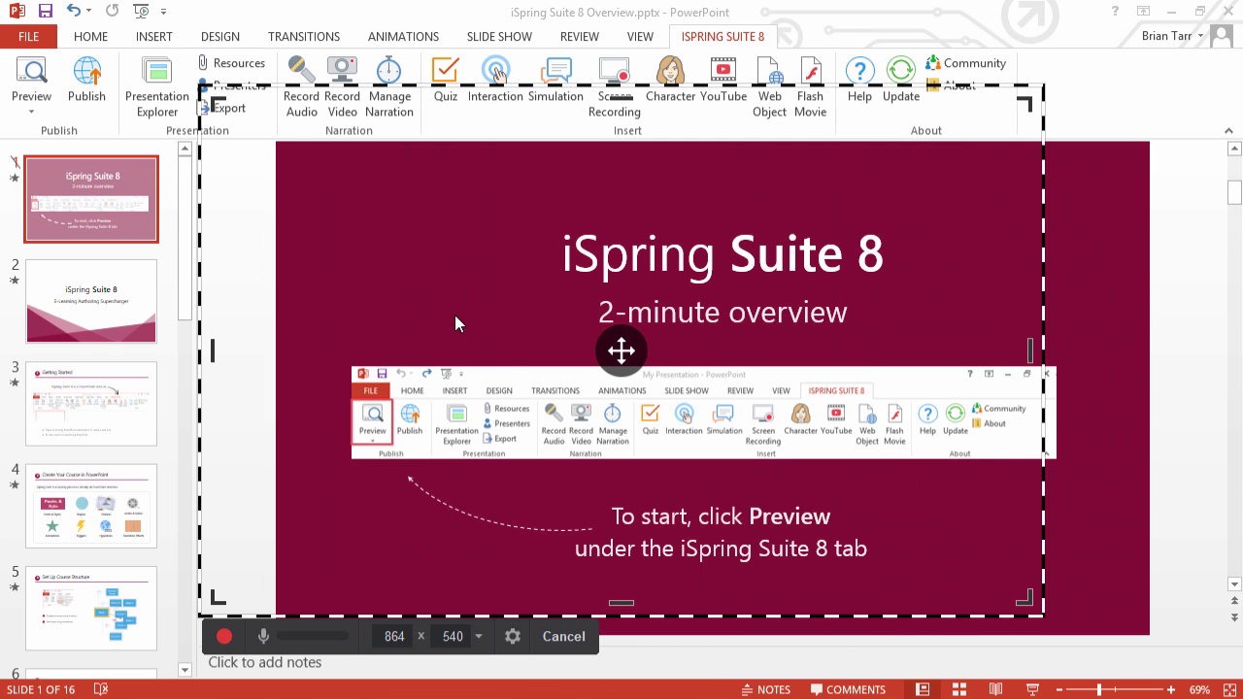
{"action": "left_click", "coordinate": [223, 637]}
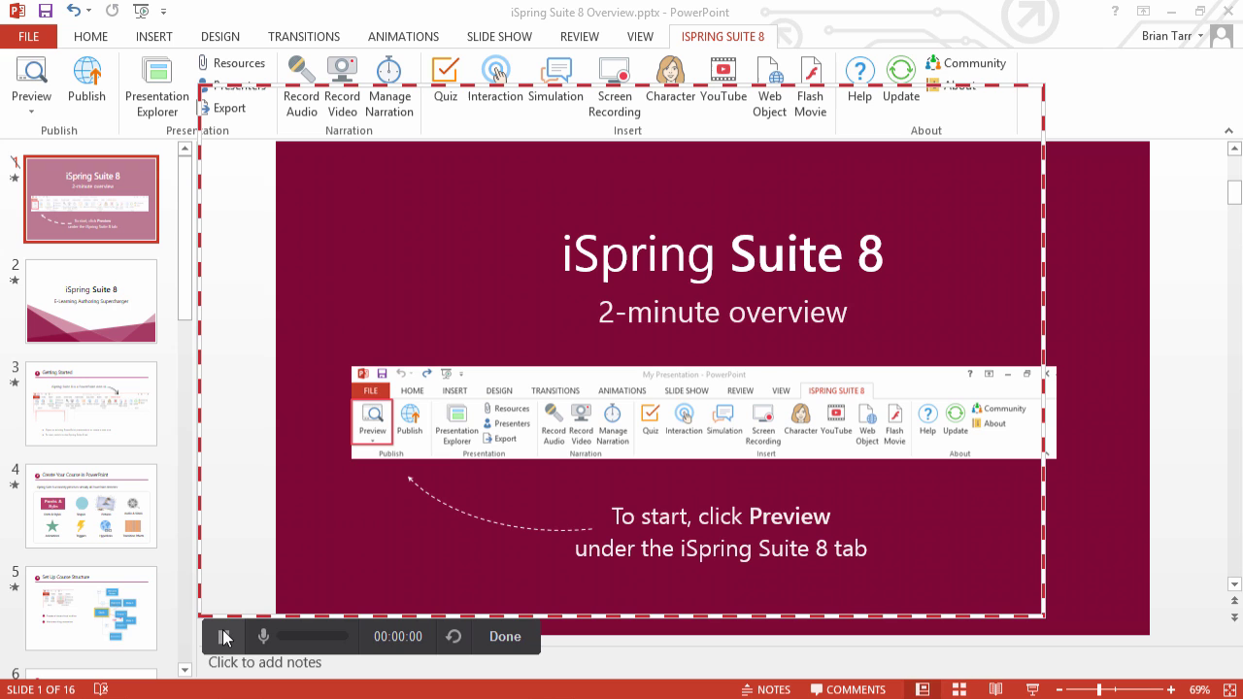
{"action": "left_click", "coordinate": [502, 637]}
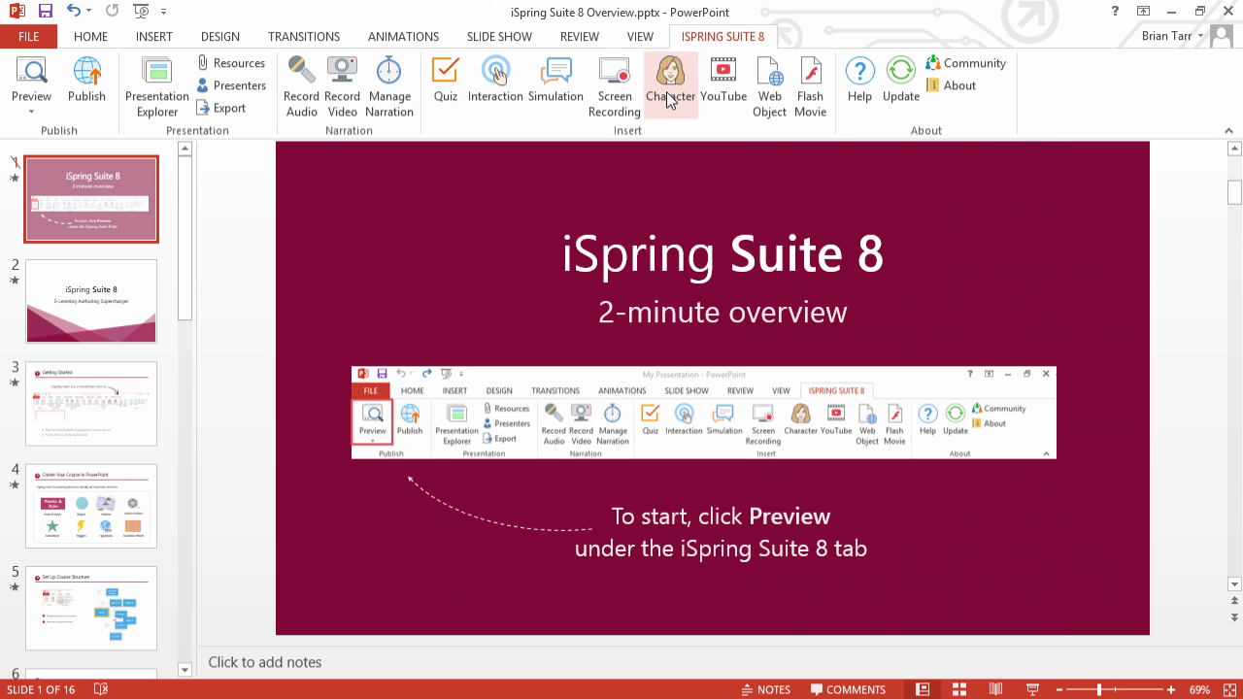
Browse the character library's construction worker and yellow-shirted businesswoman poses, and open the source for getting more characters
{"action": "left_click", "coordinate": [668, 95]}
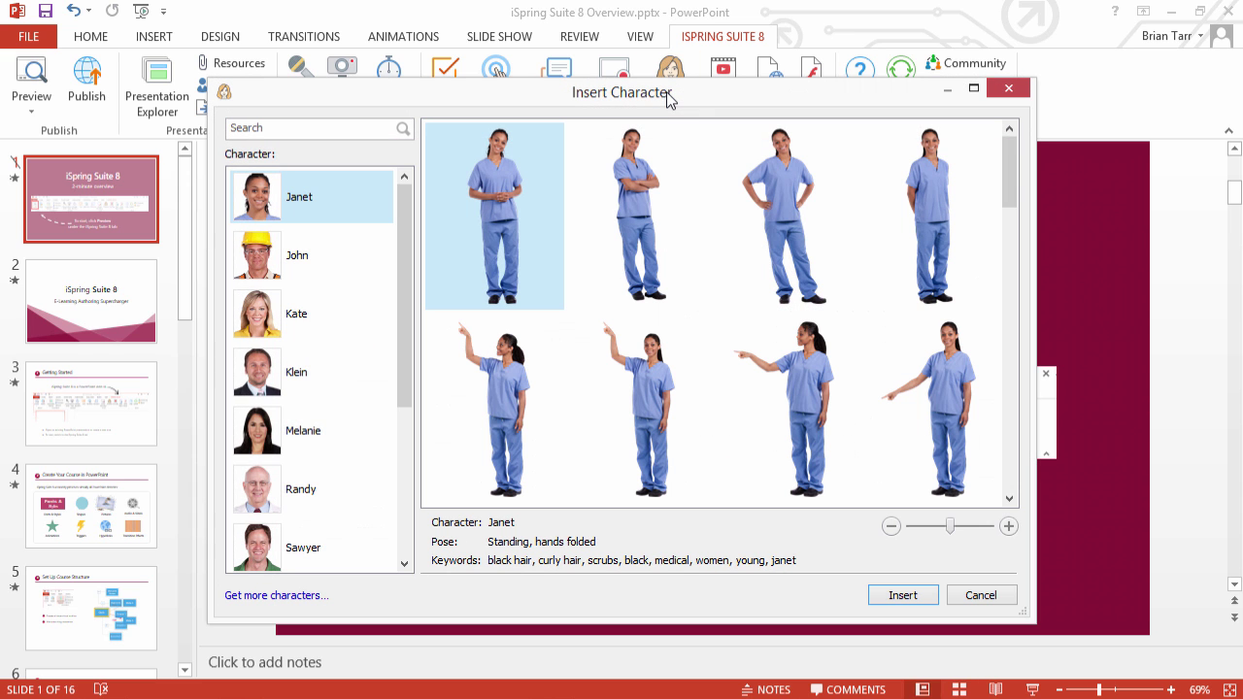
{"action": "left_click", "coordinate": [314, 255]}
{"action": "left_click", "coordinate": [318, 312]}
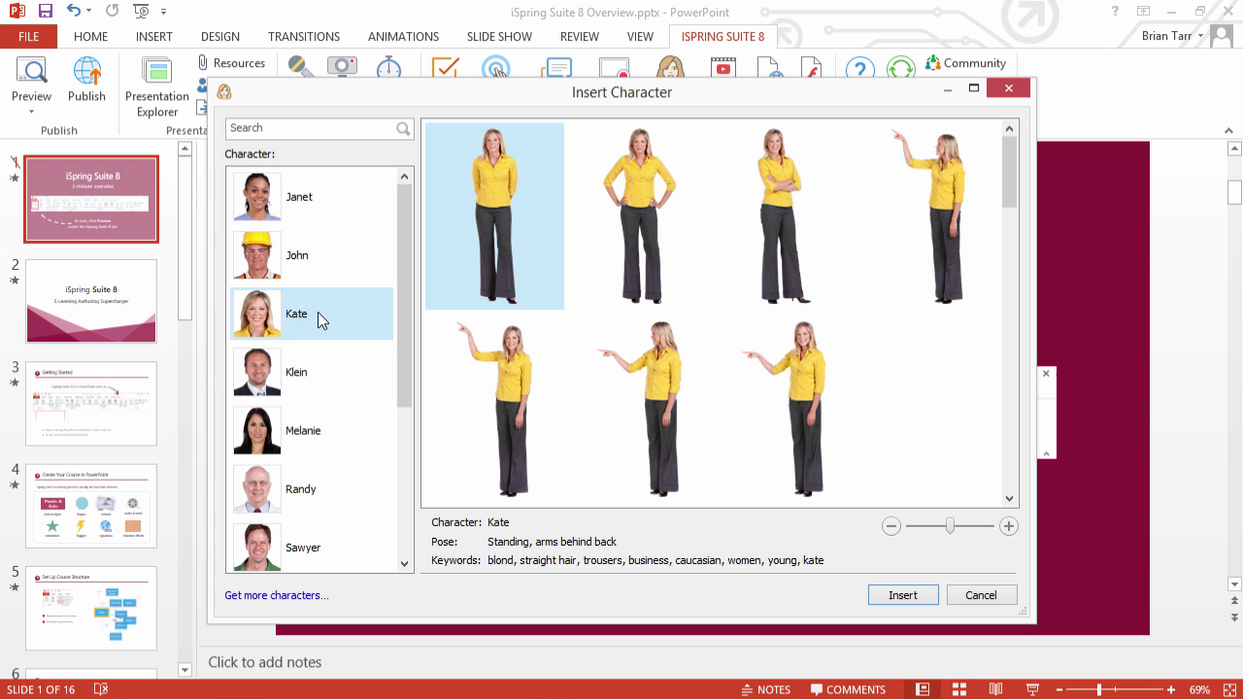
{"action": "left_click", "coordinate": [297, 596]}
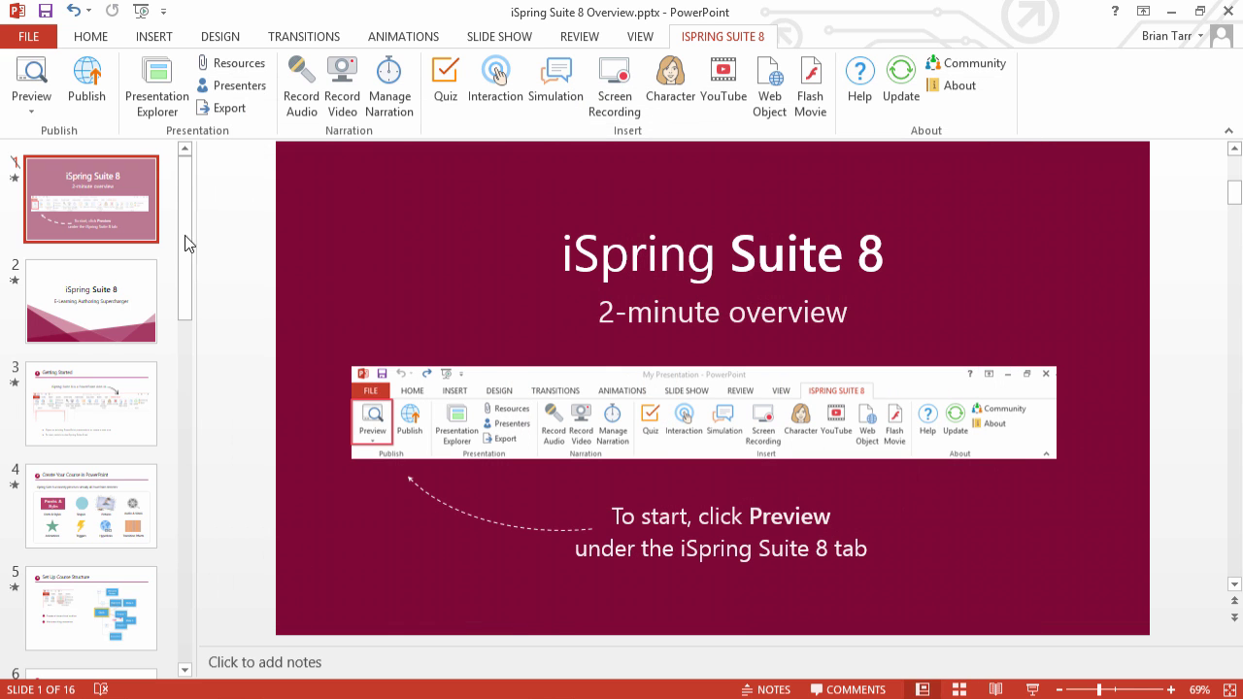
Open the presentation's publishing settings and review the Video, iSpring Cloud and LMS destinations, ending on WEB
{"action": "left_click", "coordinate": [88, 83]}
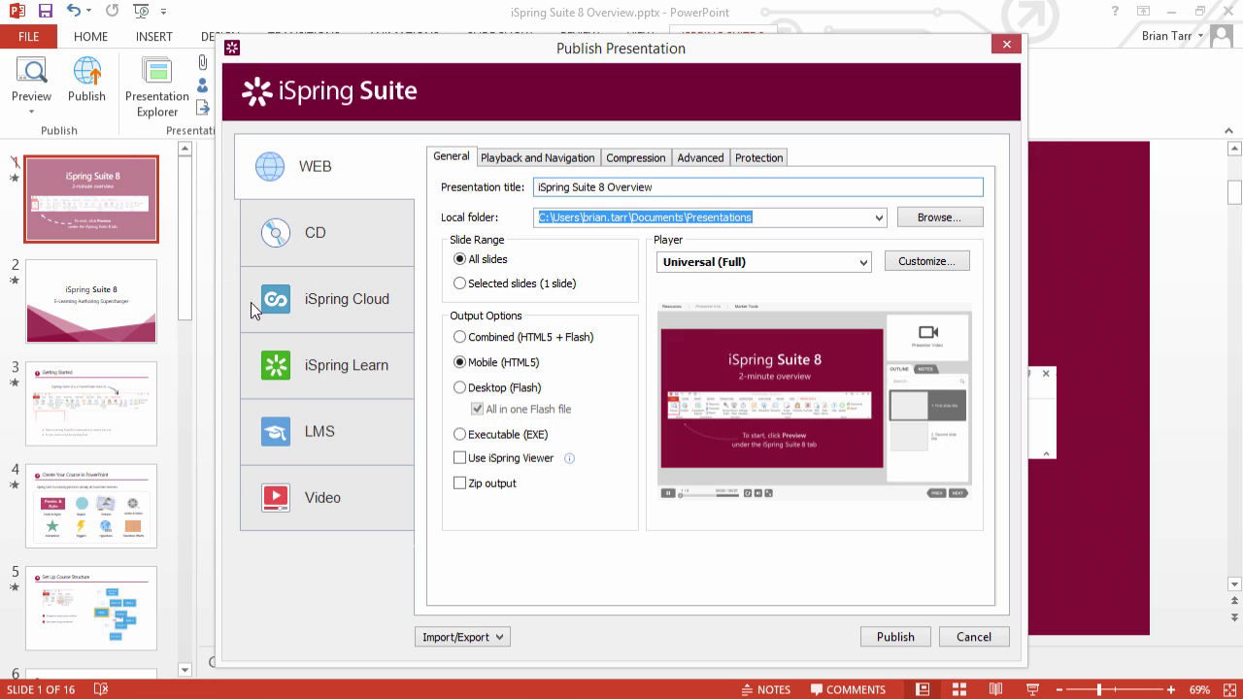
{"action": "left_click", "coordinate": [361, 509]}
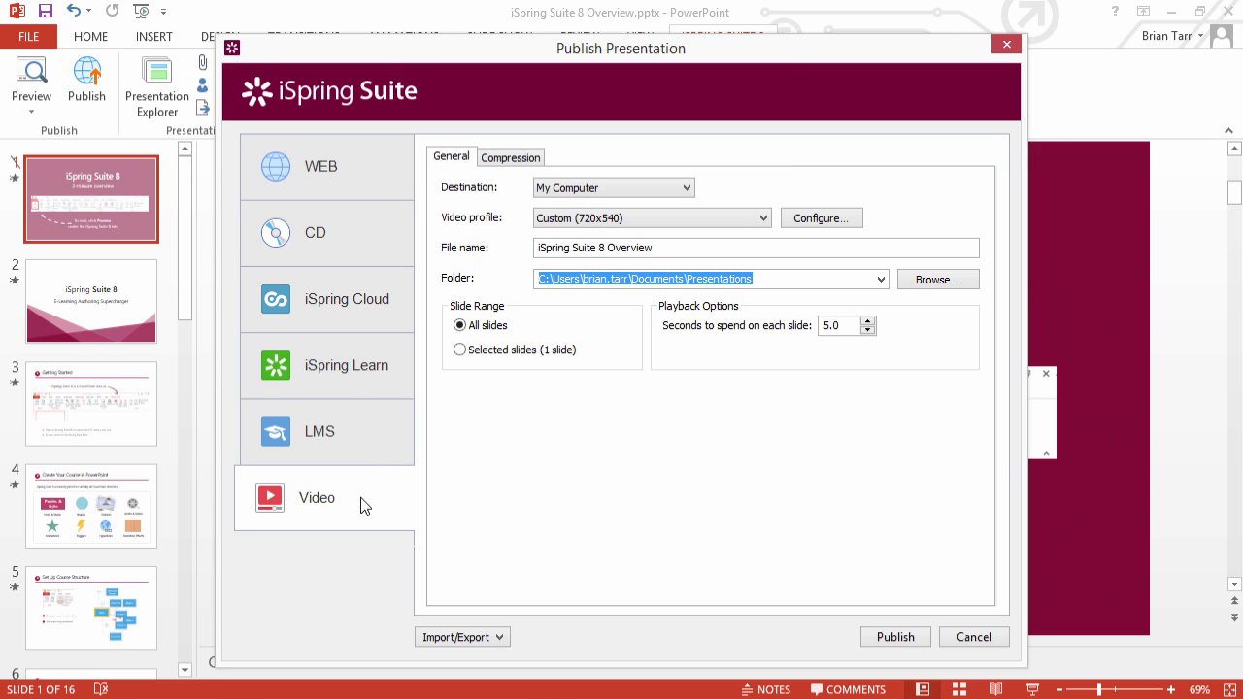
{"action": "left_click", "coordinate": [341, 305]}
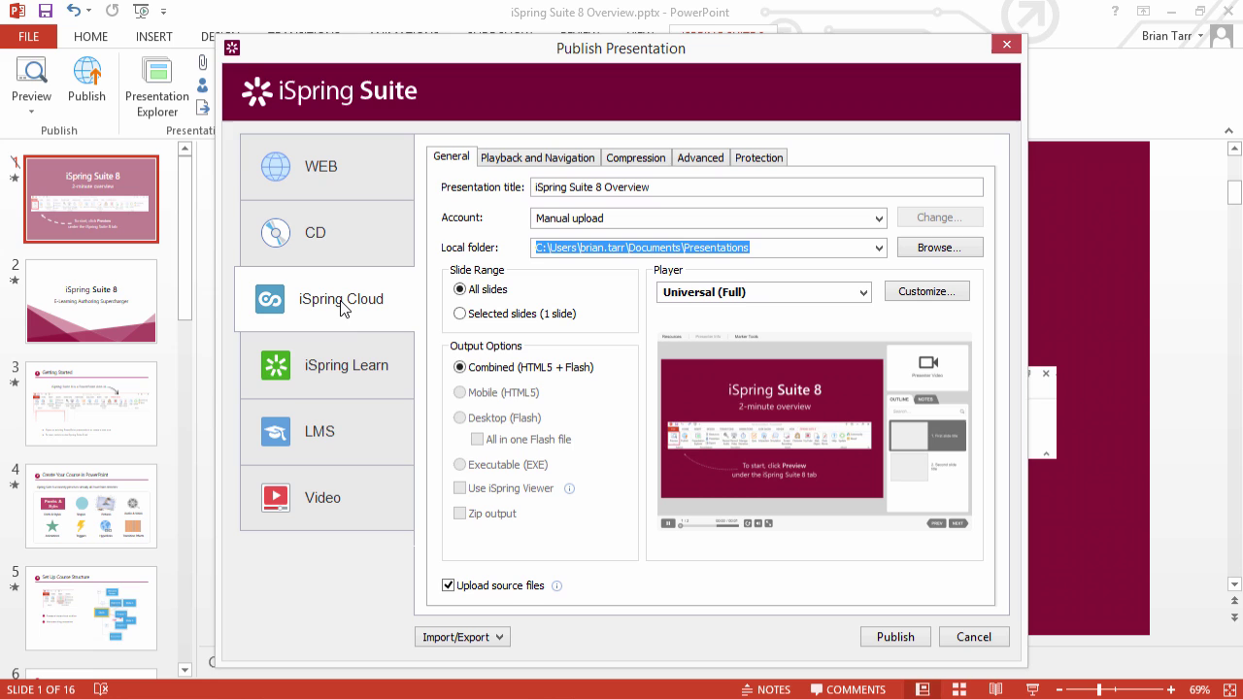
{"action": "left_click", "coordinate": [355, 433]}
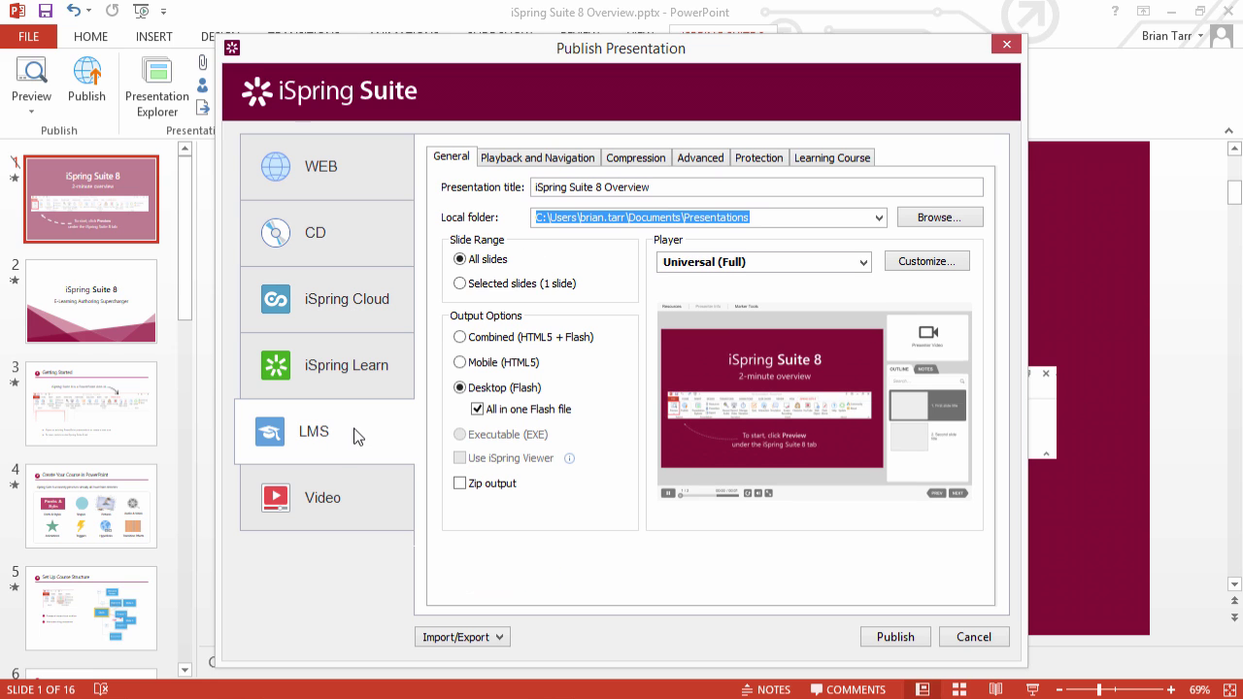
{"action": "left_click", "coordinate": [347, 169]}
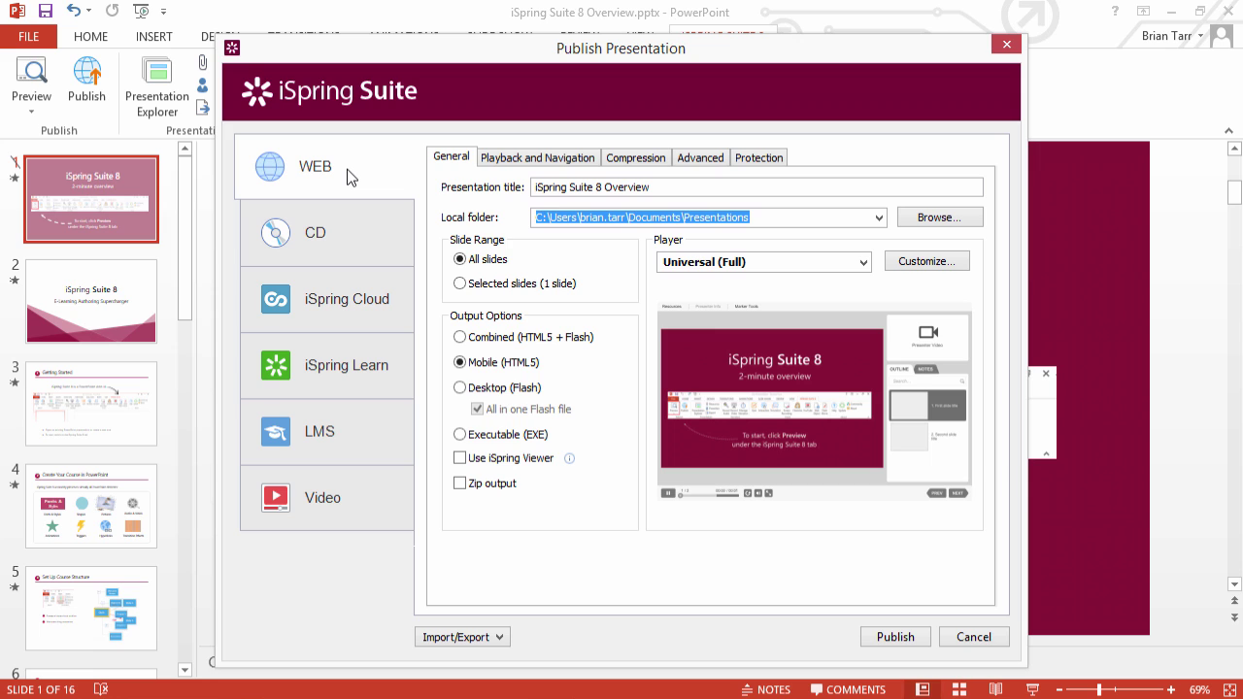
Try the Video Lecture player for the web output and switch back to the Universal (Full) player
{"action": "left_click", "coordinate": [775, 262]}
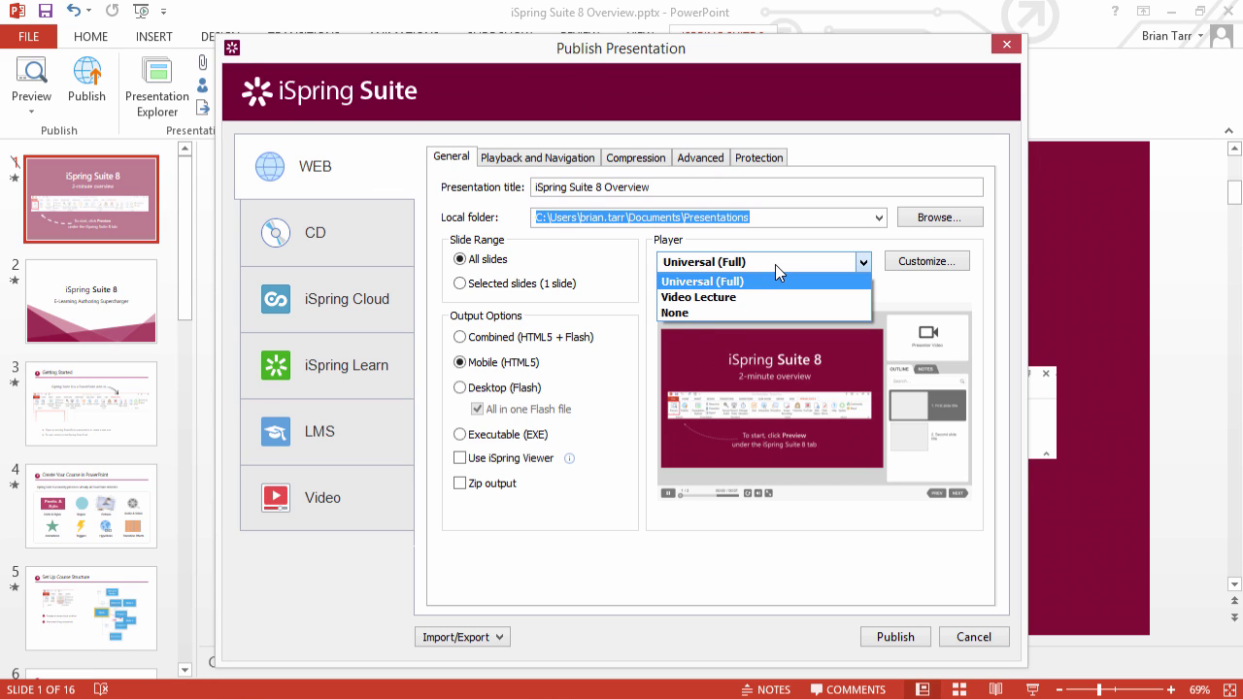
{"action": "left_click", "coordinate": [766, 296]}
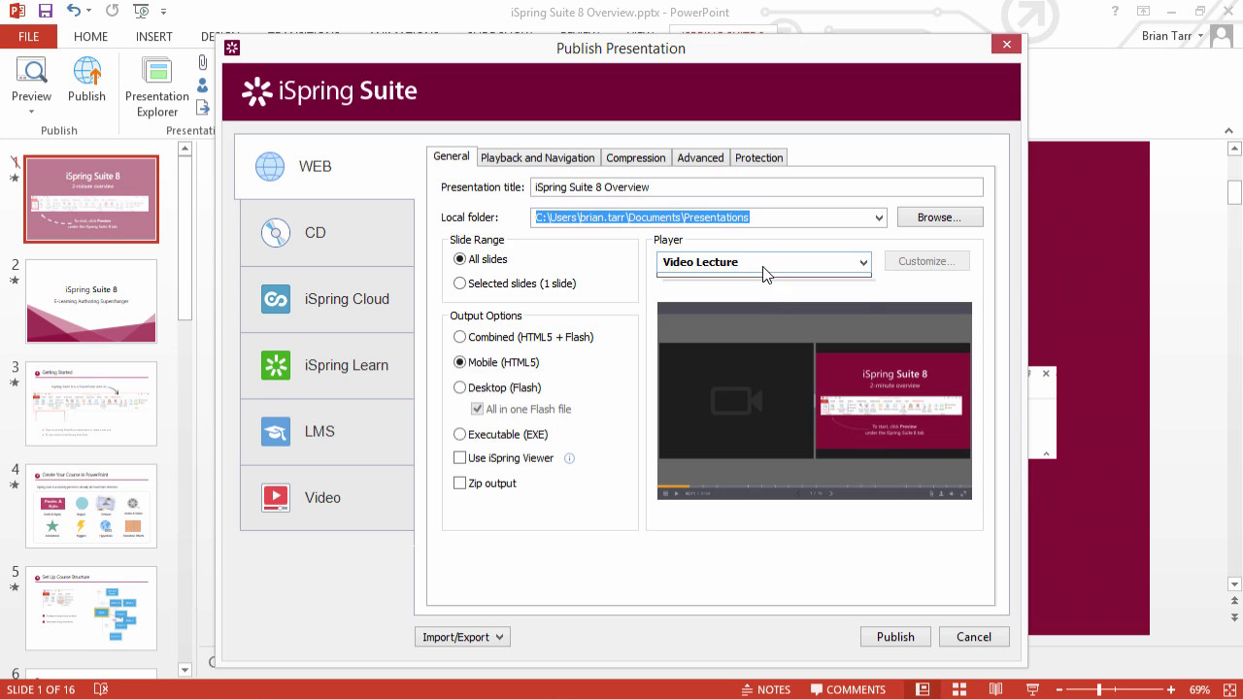
{"action": "left_click", "coordinate": [764, 265]}
{"action": "left_click", "coordinate": [763, 281]}
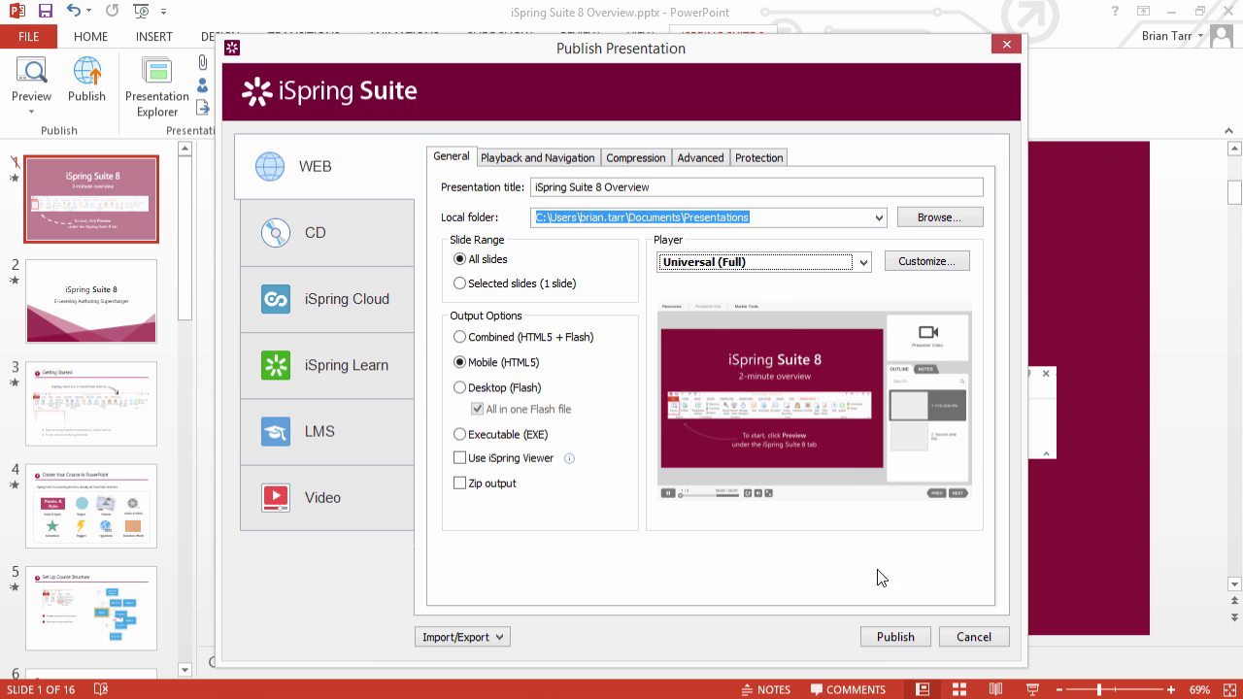
Publish the presentation for the web and preview the result in the tablet and smartphone device views
{"action": "left_click", "coordinate": [896, 636]}
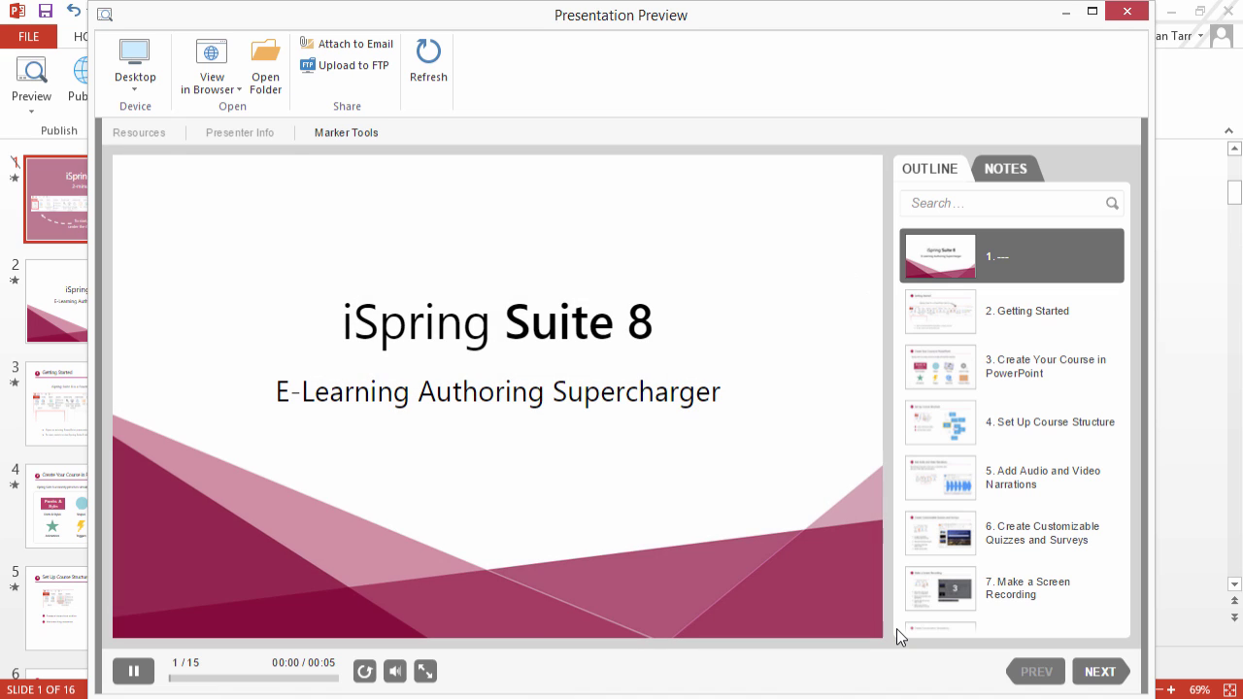
{"action": "left_click", "coordinate": [126, 92]}
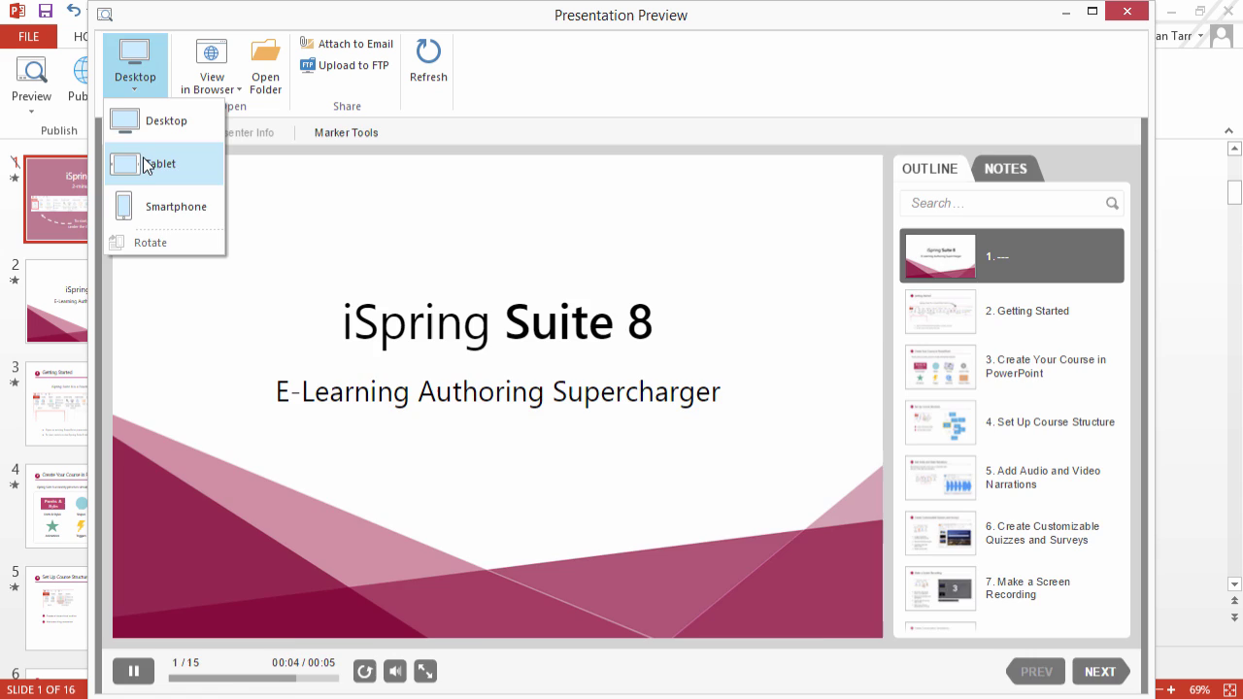
{"action": "left_click", "coordinate": [146, 163]}
{"action": "left_click", "coordinate": [134, 89]}
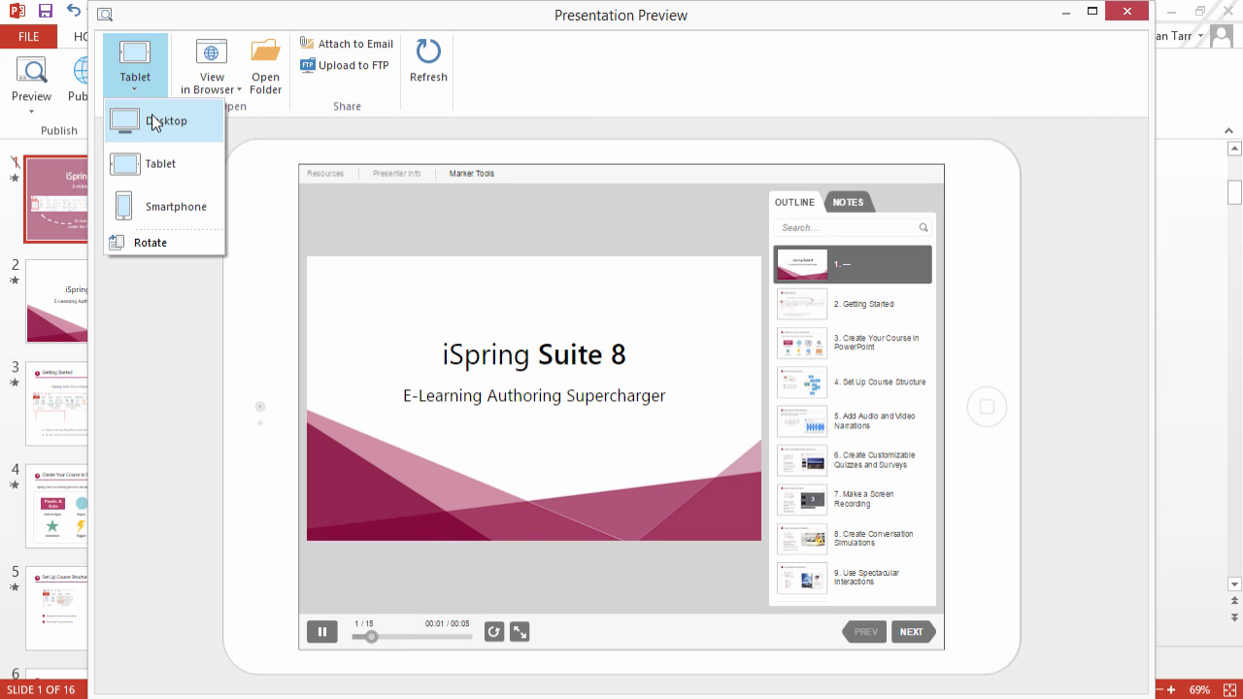
{"action": "left_click", "coordinate": [163, 210]}
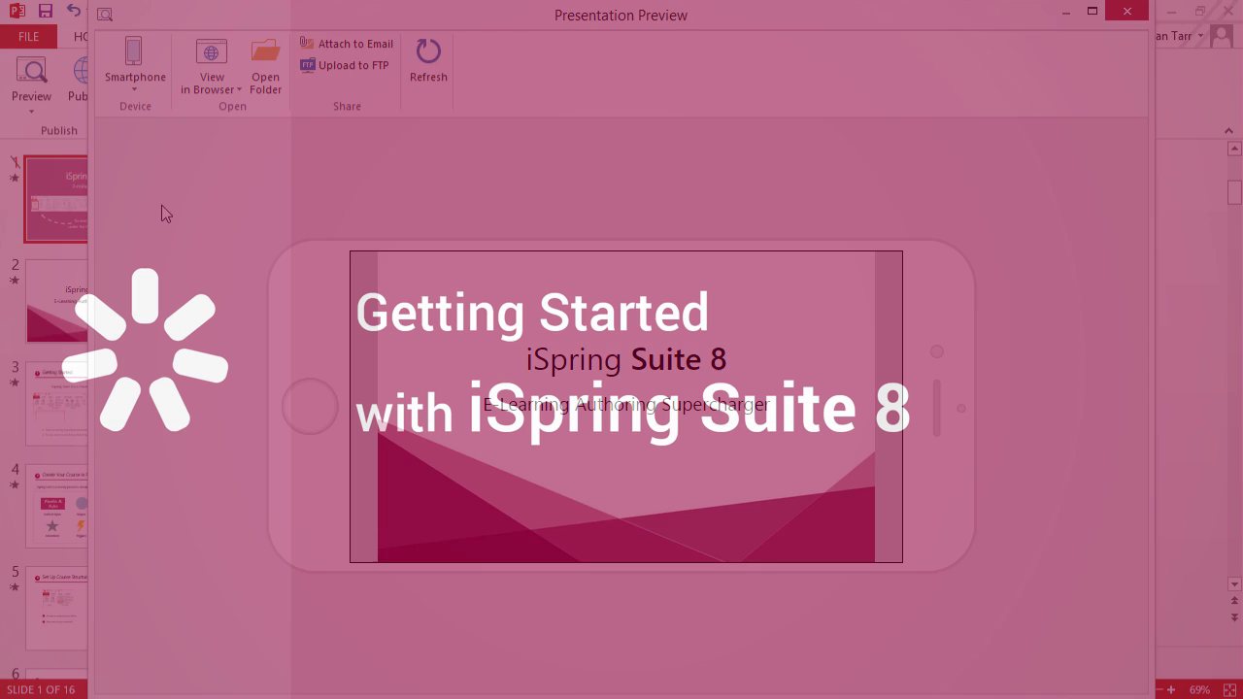